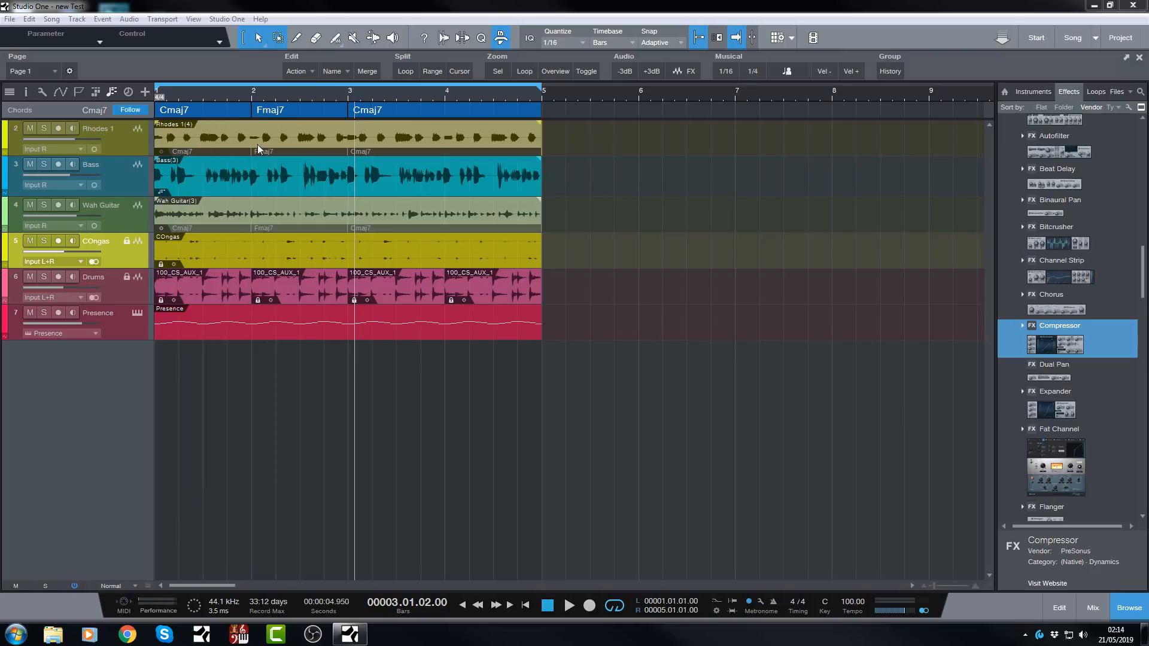
- Select the Rhodes event, make its track much taller and zoom in around bar 3
{"action": "left_click", "coordinate": [281, 141]}
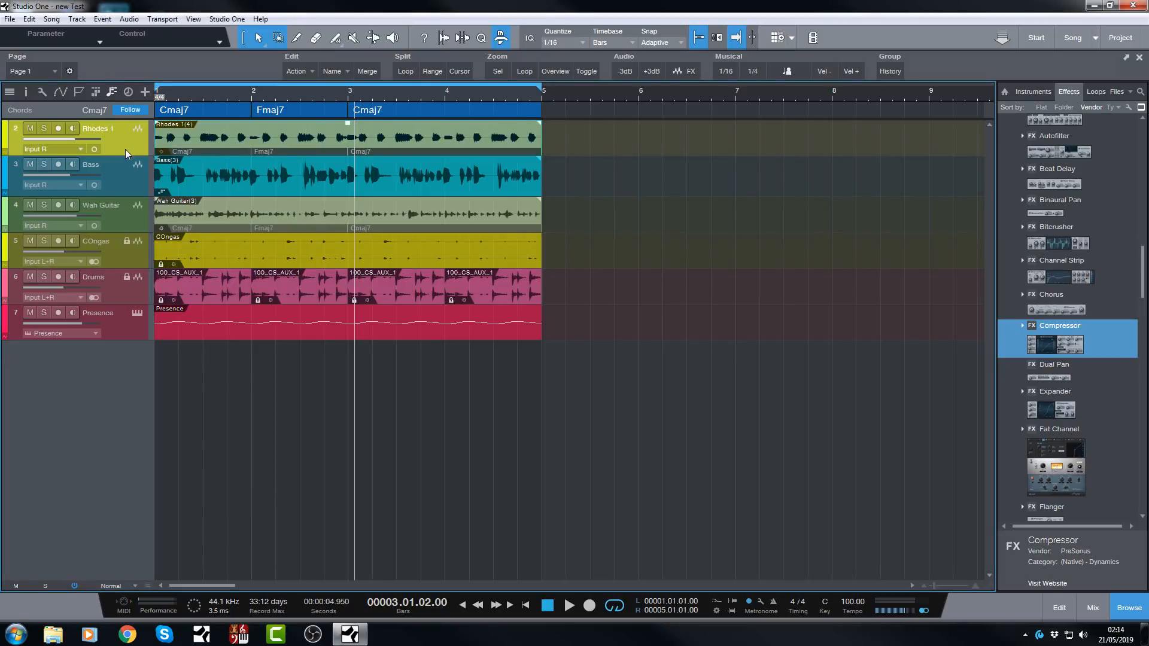
{"action": "left_click_drag", "start_coordinate": [117, 159], "coordinate": [142, 363]}
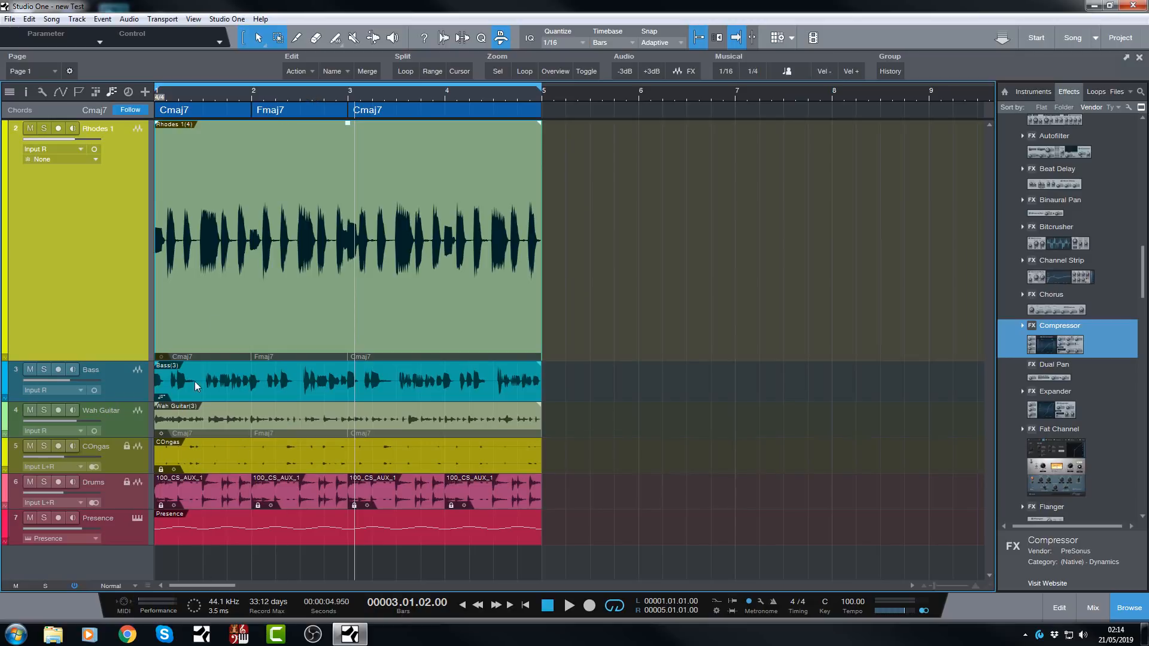
{"action": "left_click_drag", "start_coordinate": [305, 94], "coordinate": [367, 130]}
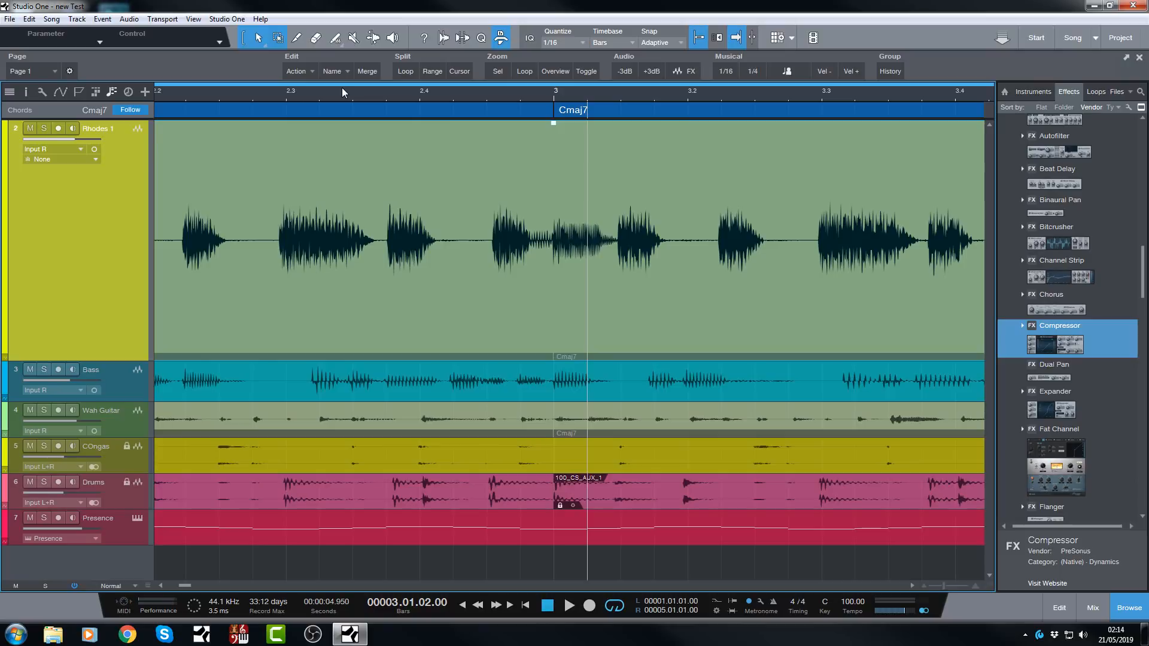
- In Options > Advanced > Editing, leave Draw smooth waveforms enabled and confirm with OK
{"action": "left_click", "coordinate": [231, 22]}
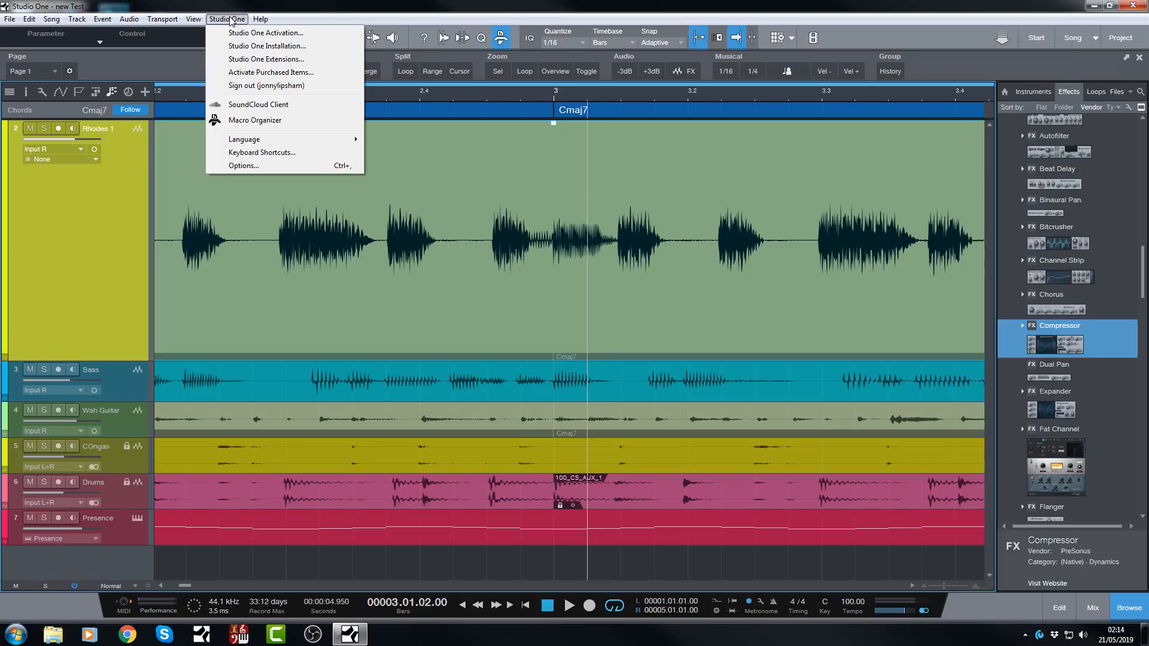
{"action": "left_click", "coordinate": [243, 165]}
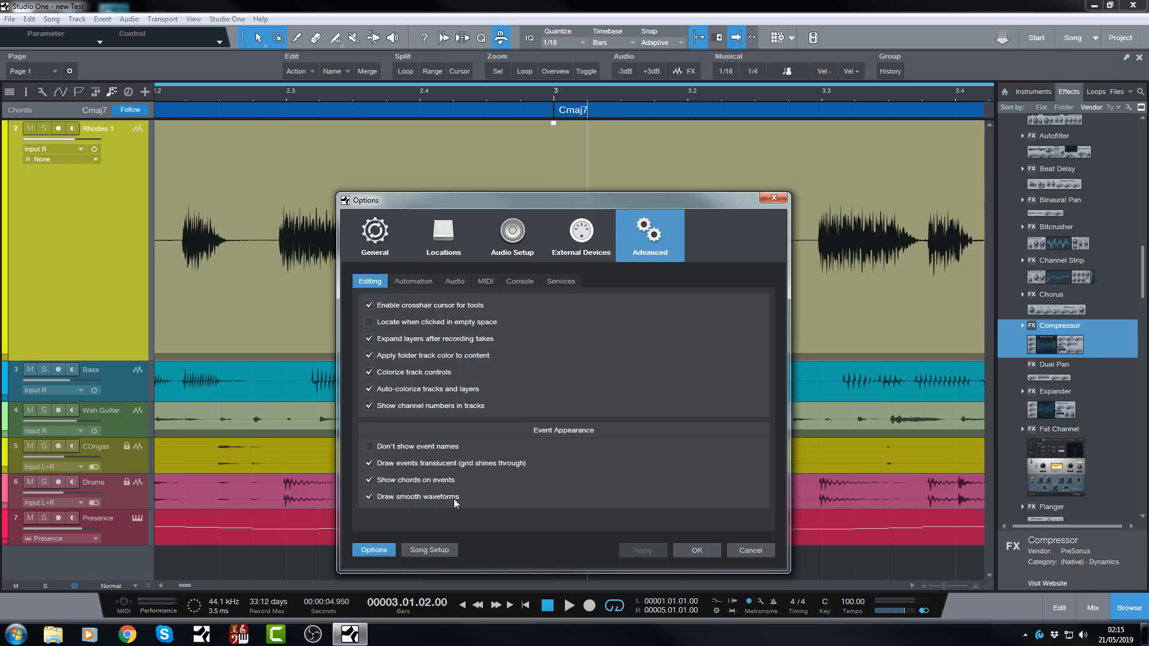
{"action": "left_click", "coordinate": [369, 496]}
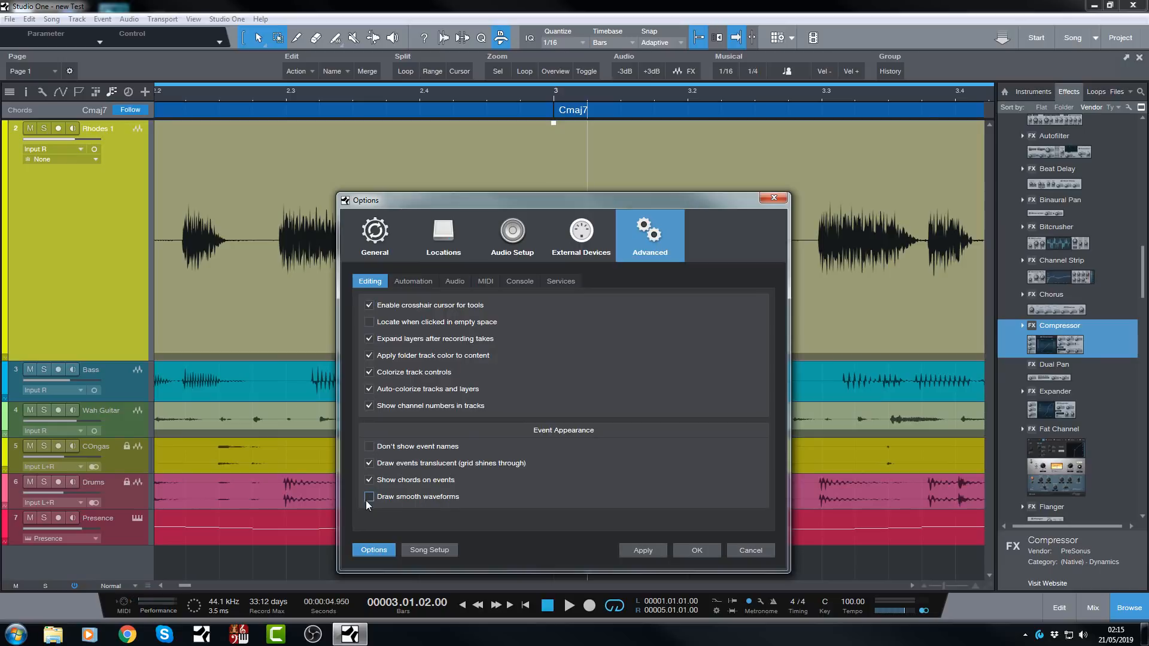
{"action": "left_click", "coordinate": [369, 496]}
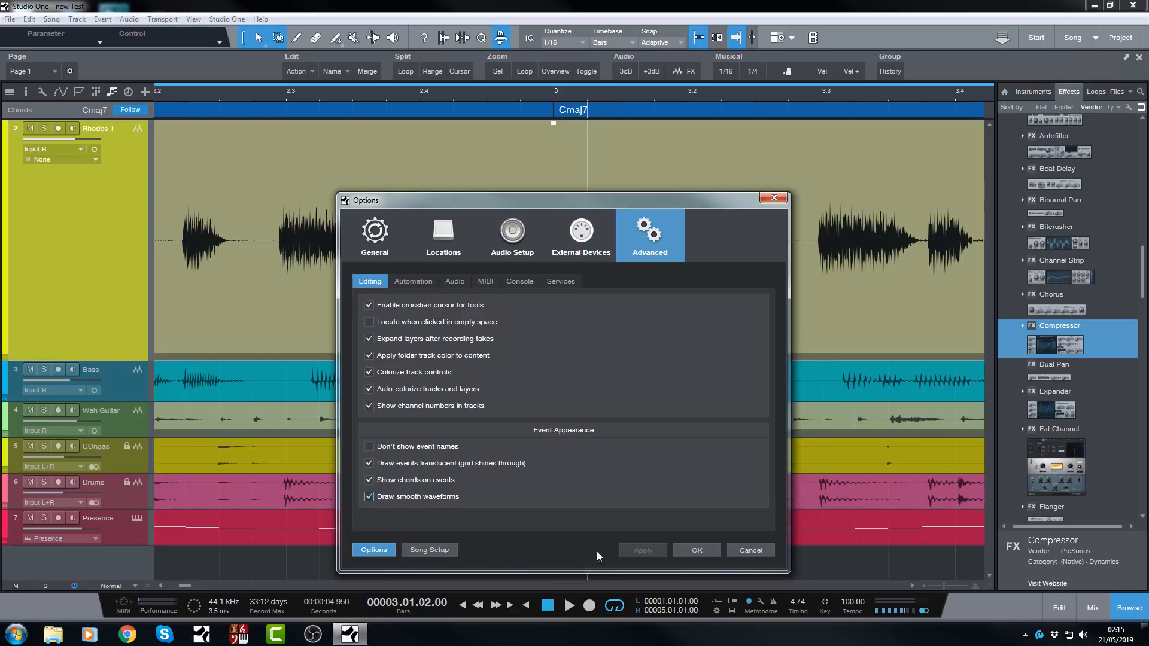
{"action": "left_click", "coordinate": [695, 550]}
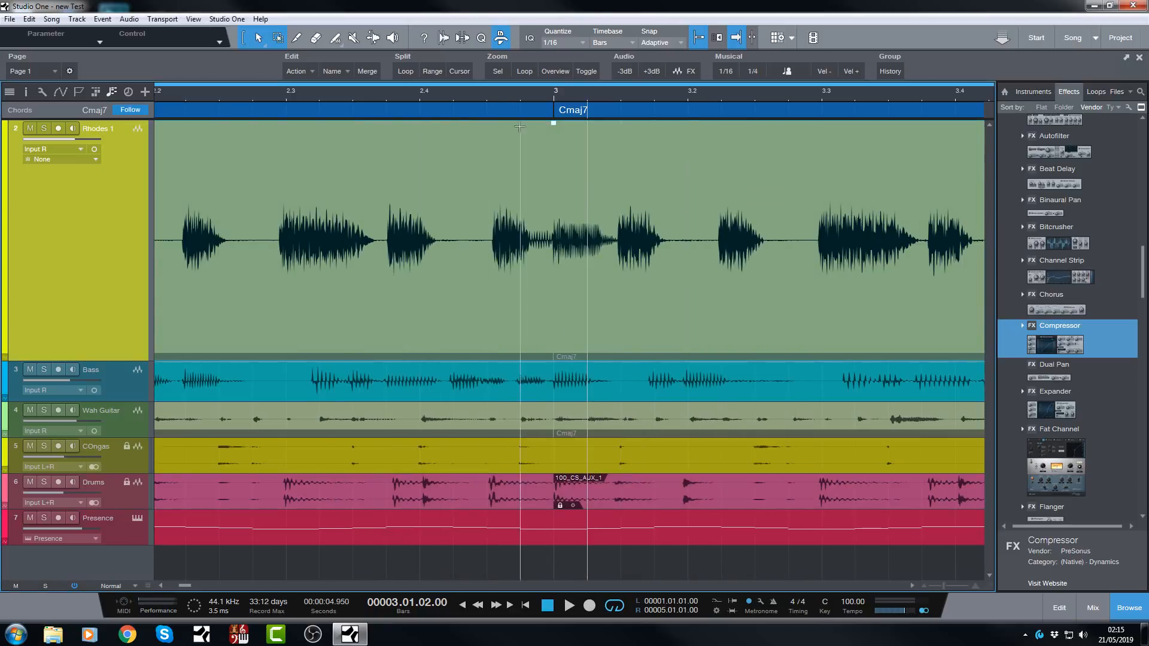
{"action": "left_click_drag", "start_coordinate": [570, 94], "coordinate": [591, 229]}
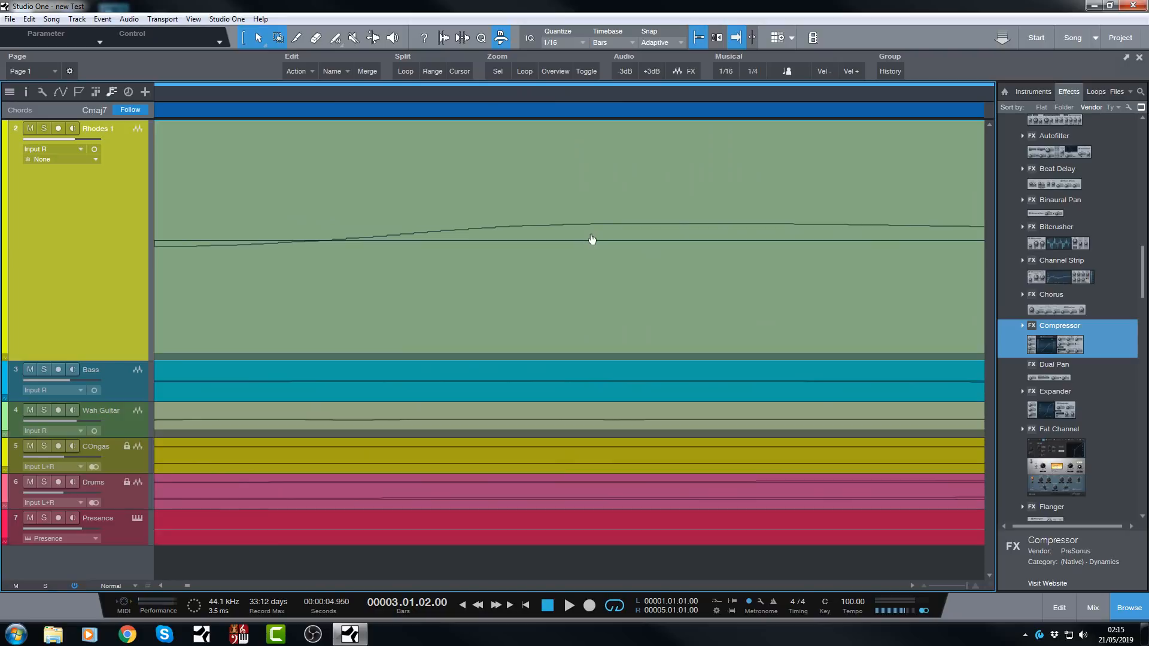
{"action": "left_click_drag", "start_coordinate": [592, 229], "coordinate": [572, 53]}
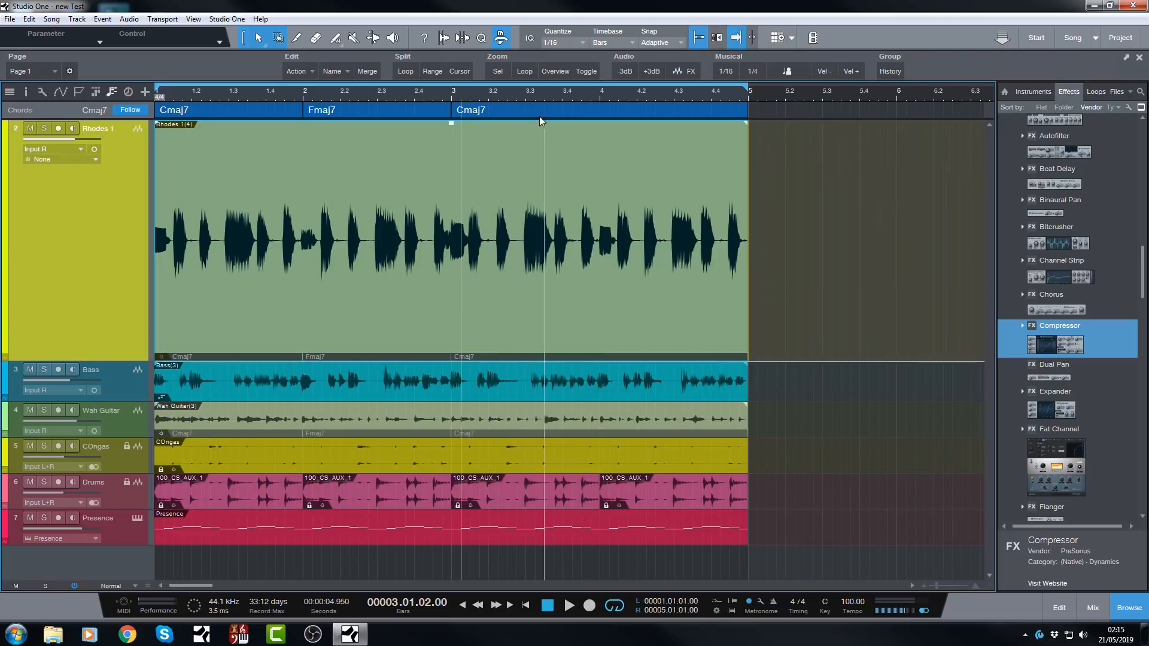
{"action": "left_click_drag", "start_coordinate": [536, 92], "coordinate": [547, 192]}
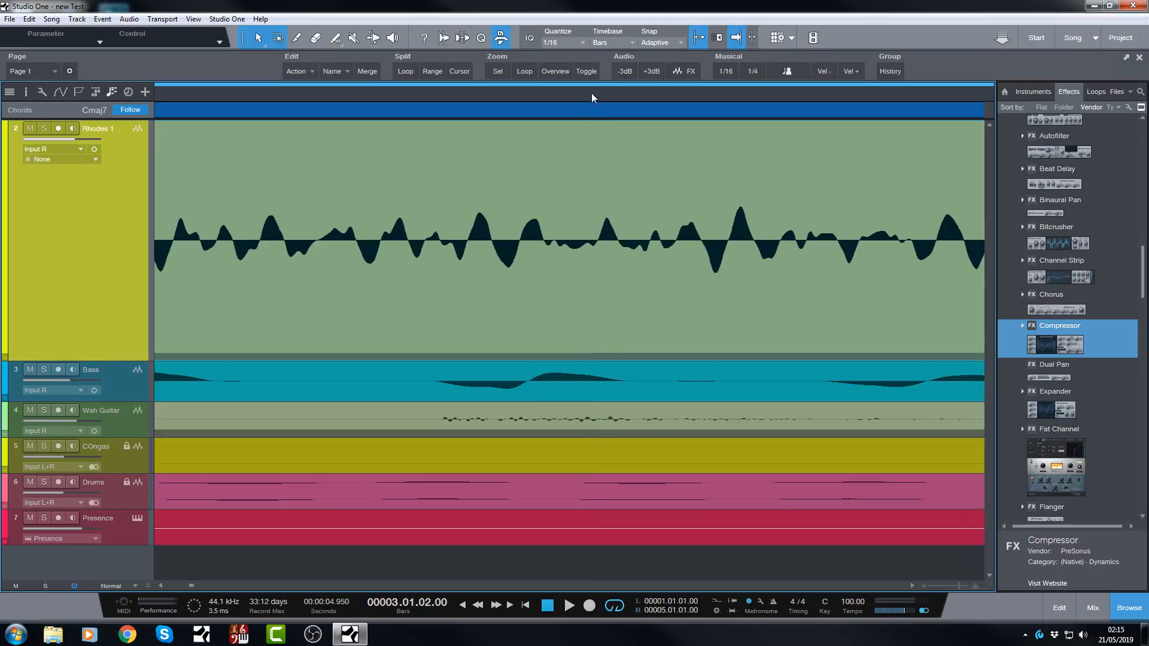
{"action": "mouse_move", "coordinate": [594, 95]}
{"action": "left_mouse_down"}
{"action": "mouse_move", "coordinate": [600, 124]}
{"action": "mouse_move", "coordinate": [588, 88]}
{"action": "mouse_move", "coordinate": [512, 19]}
{"action": "left_mouse_up"}
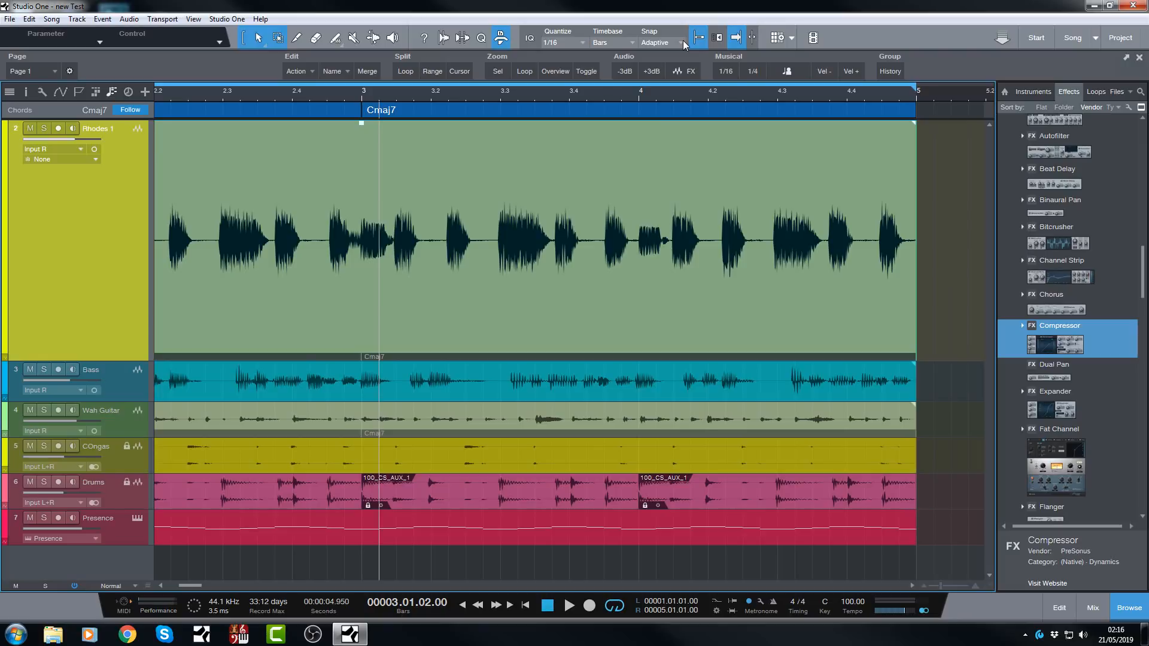
- Set the arranger snap mode to Snap To Zero Crossings and check the Rhodes waveform up close
{"action": "left_click", "coordinate": [683, 40]}
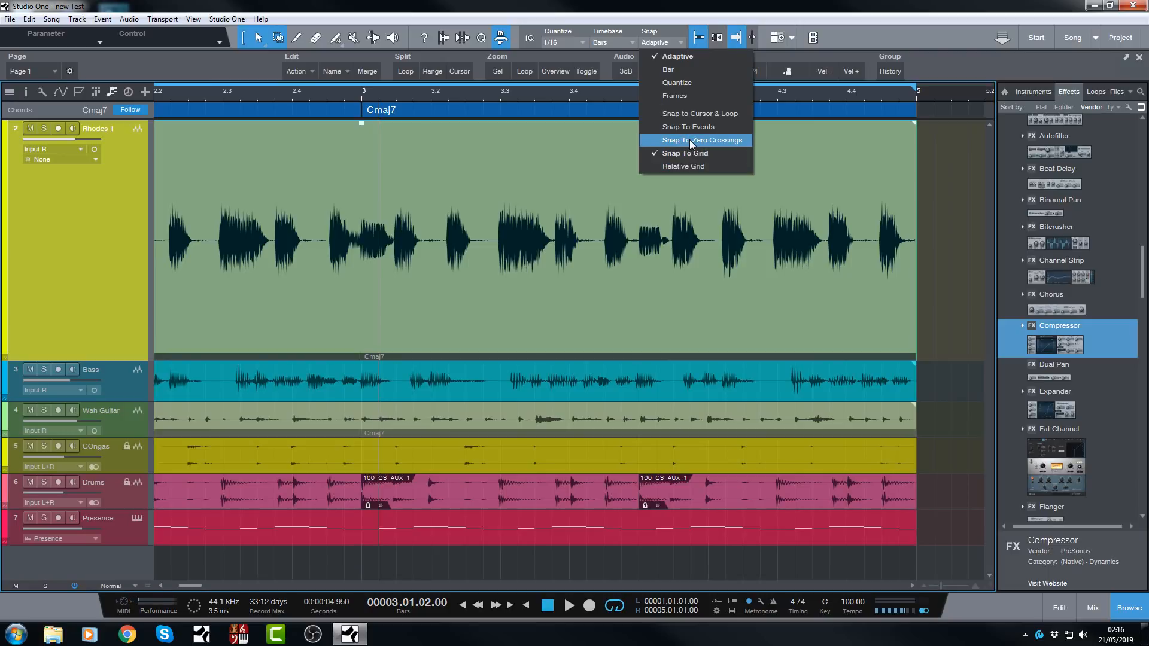
{"action": "left_click", "coordinate": [690, 139]}
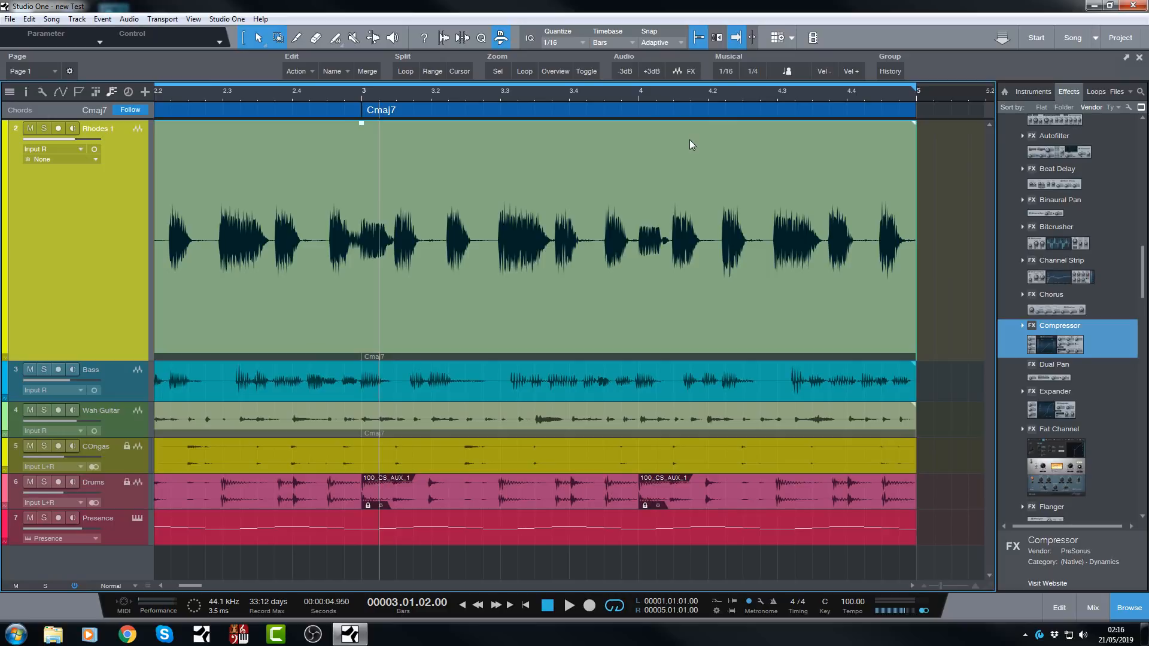
{"action": "left_click_drag", "start_coordinate": [450, 89], "coordinate": [477, 158]}
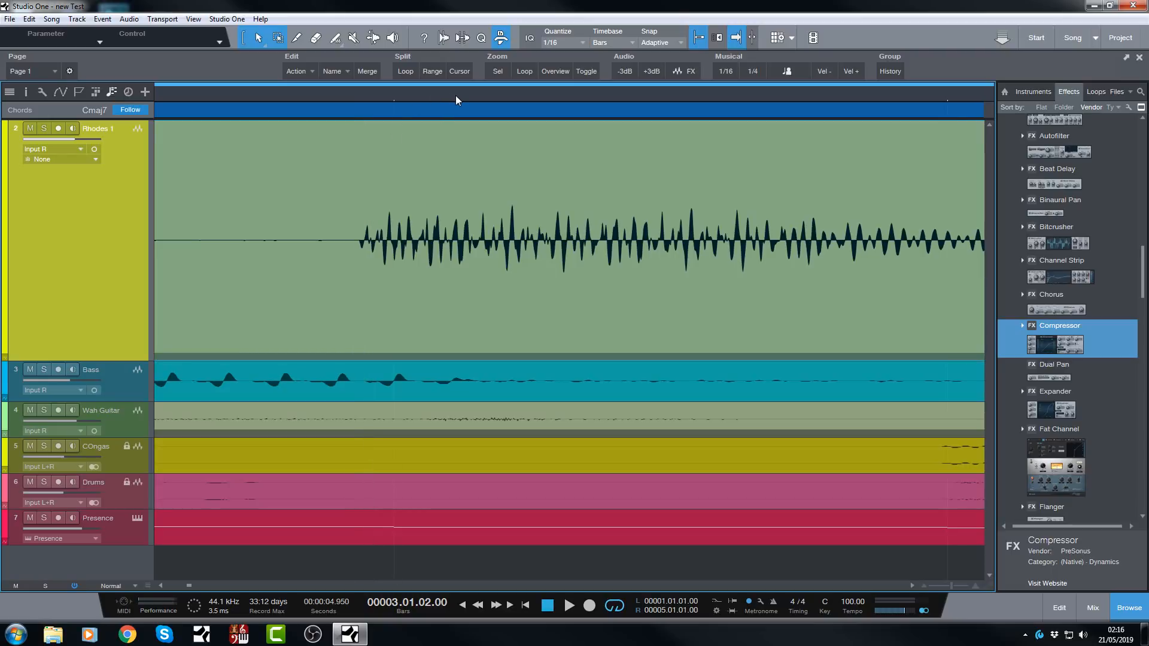
{"action": "left_click_drag", "start_coordinate": [455, 96], "coordinate": [485, 16]}
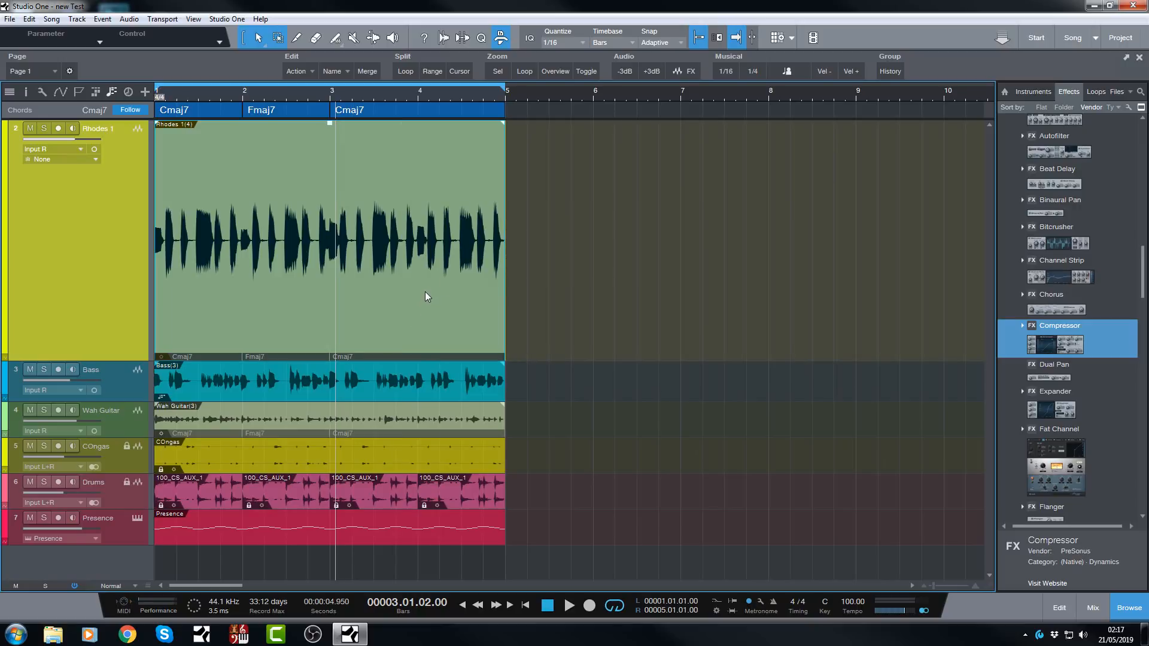
{"action": "double_click", "coordinate": [289, 304]}
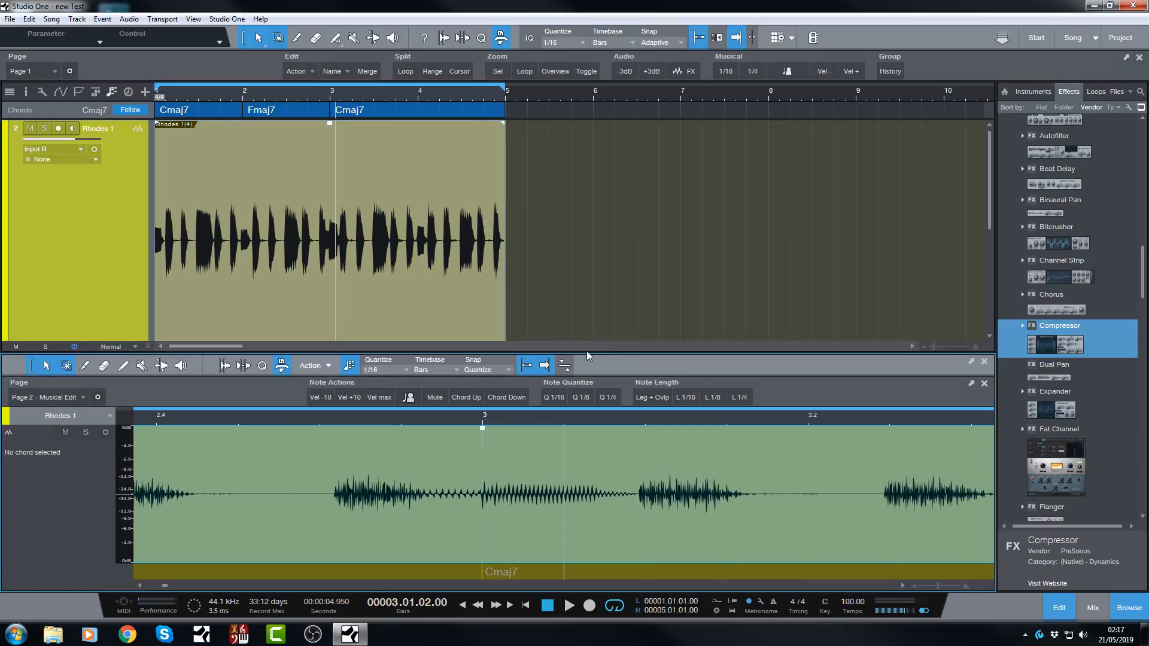
{"action": "left_click_drag", "start_coordinate": [588, 354], "coordinate": [617, 206]}
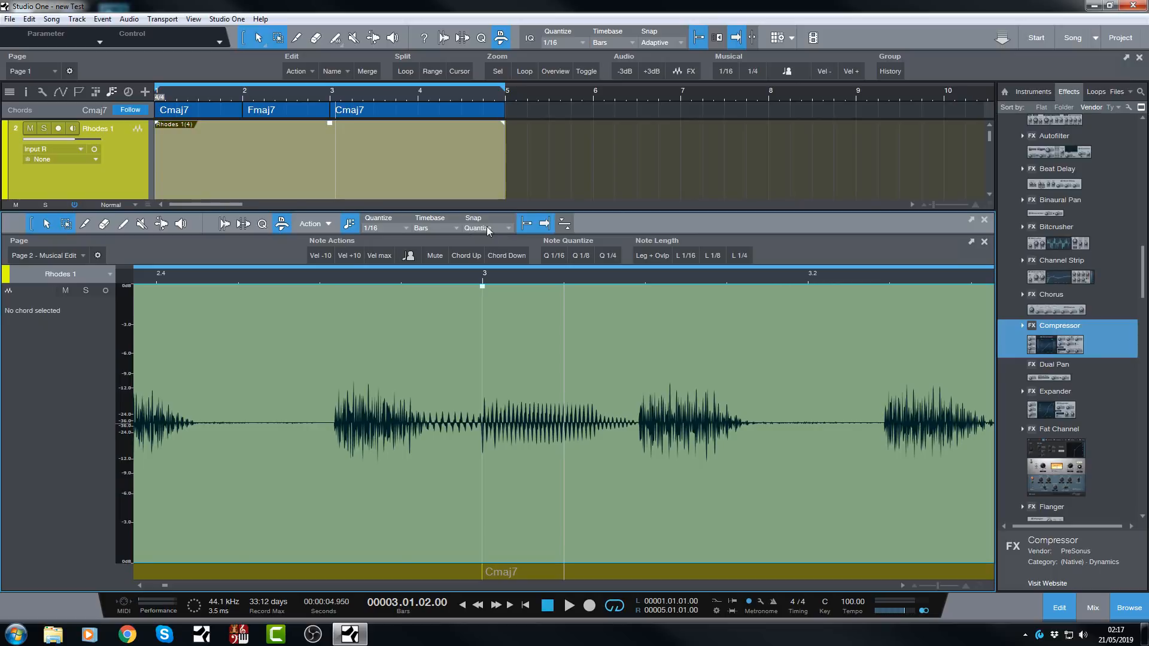
{"action": "left_click", "coordinate": [680, 44]}
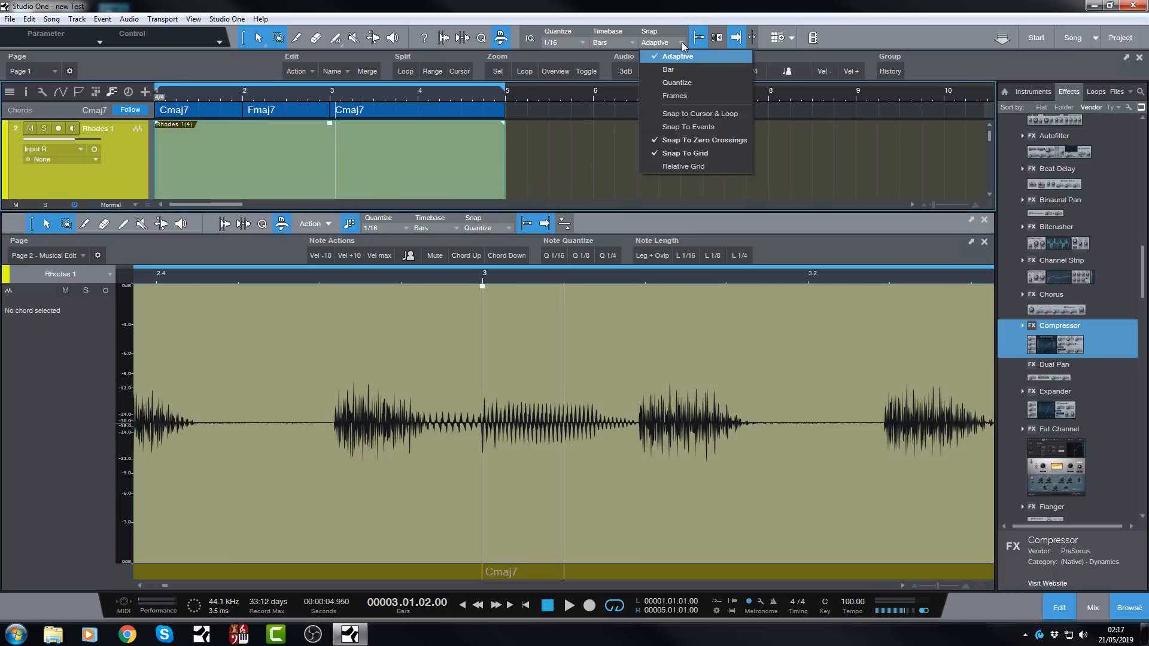
{"action": "left_click", "coordinate": [676, 139]}
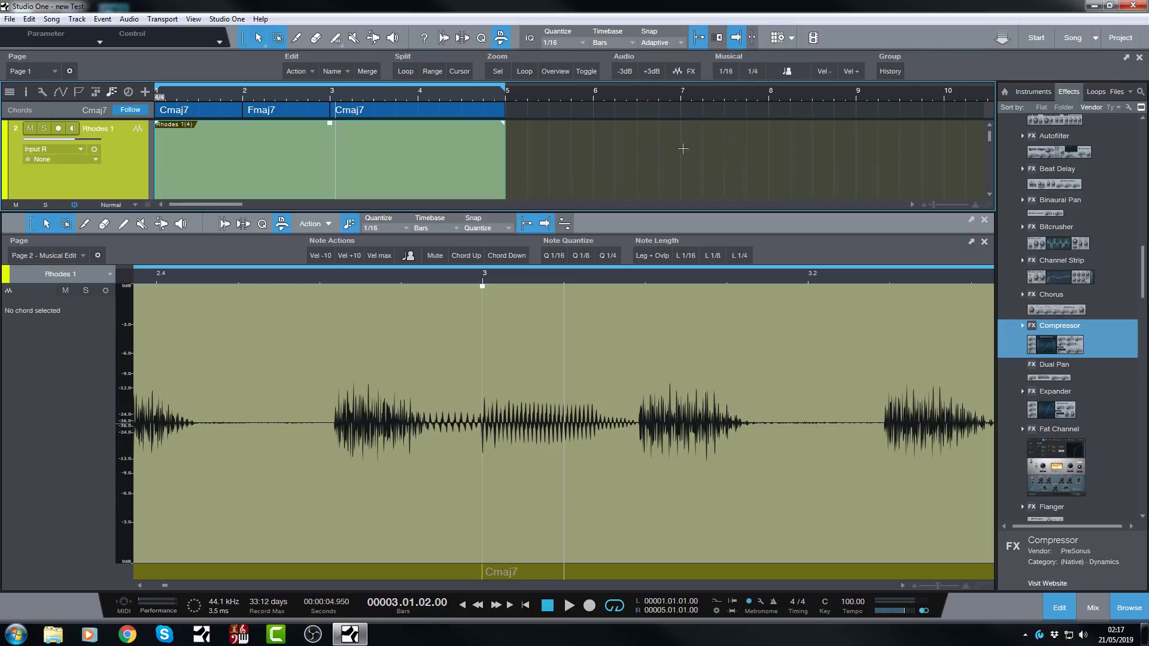
{"action": "left_click", "coordinate": [508, 227]}
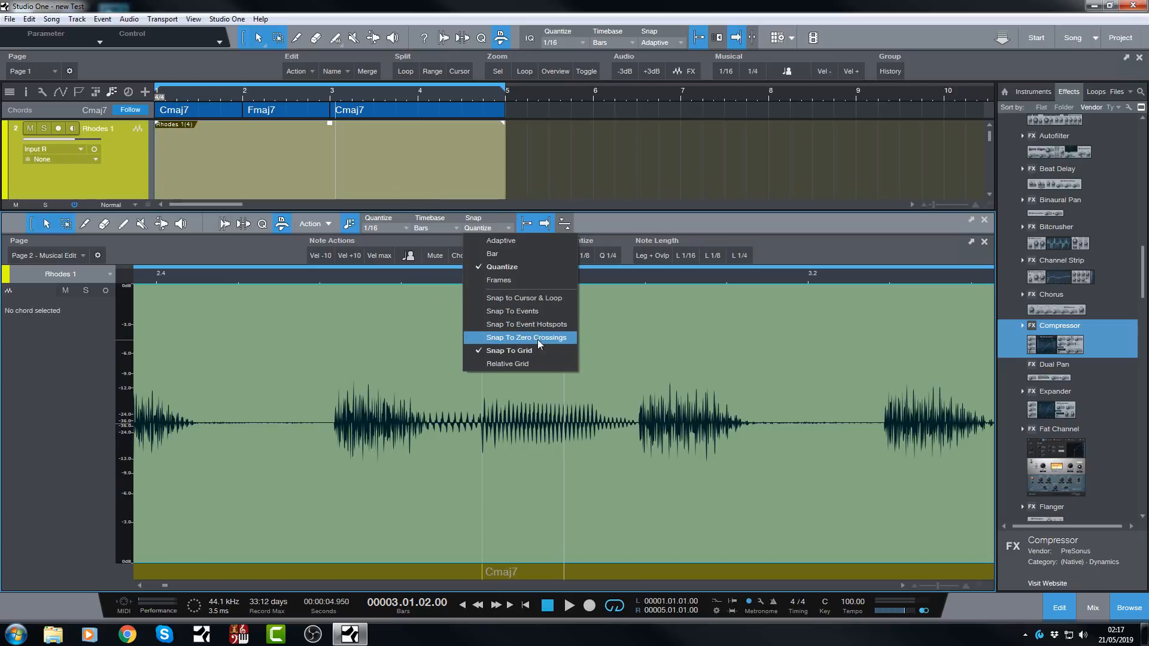
{"action": "left_click", "coordinate": [987, 232]}
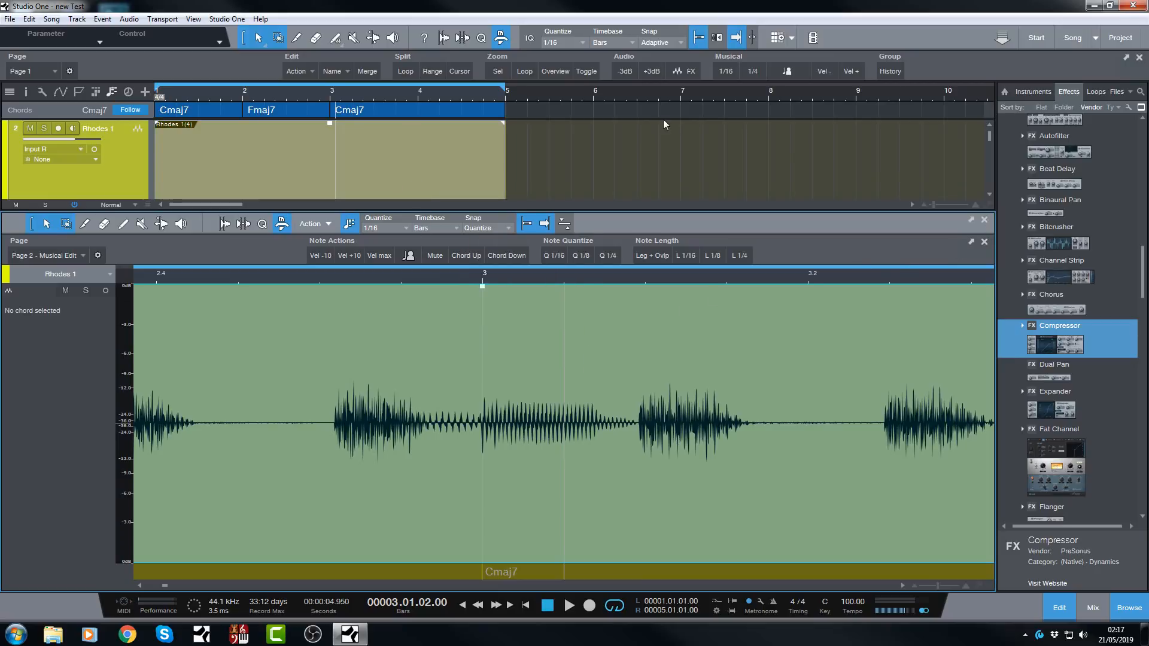
{"action": "left_click", "coordinate": [983, 220]}
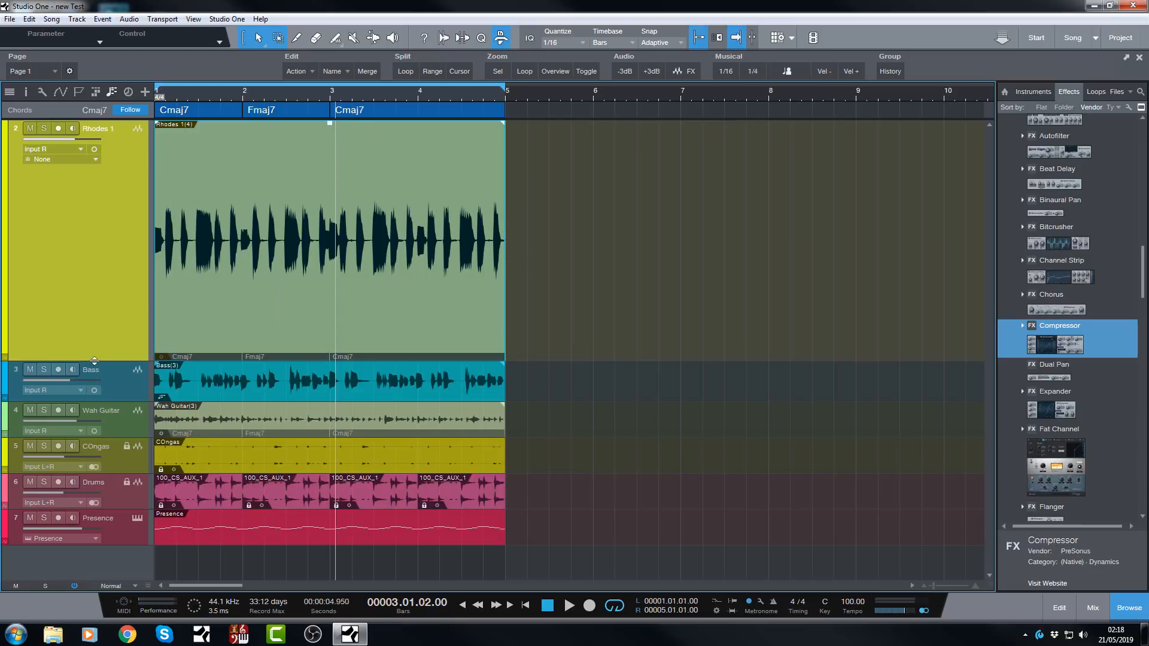
- Shrink the Rhodes track back to the compact height of the other tracks
{"action": "left_click_drag", "start_coordinate": [94, 361], "coordinate": [96, 160]}
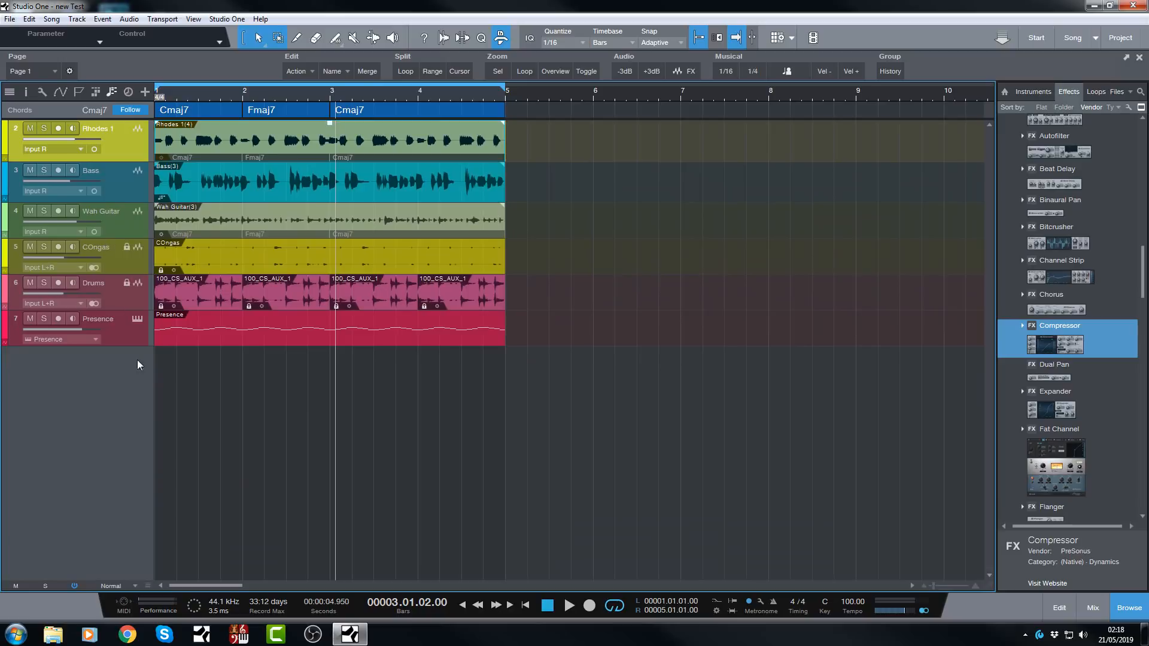